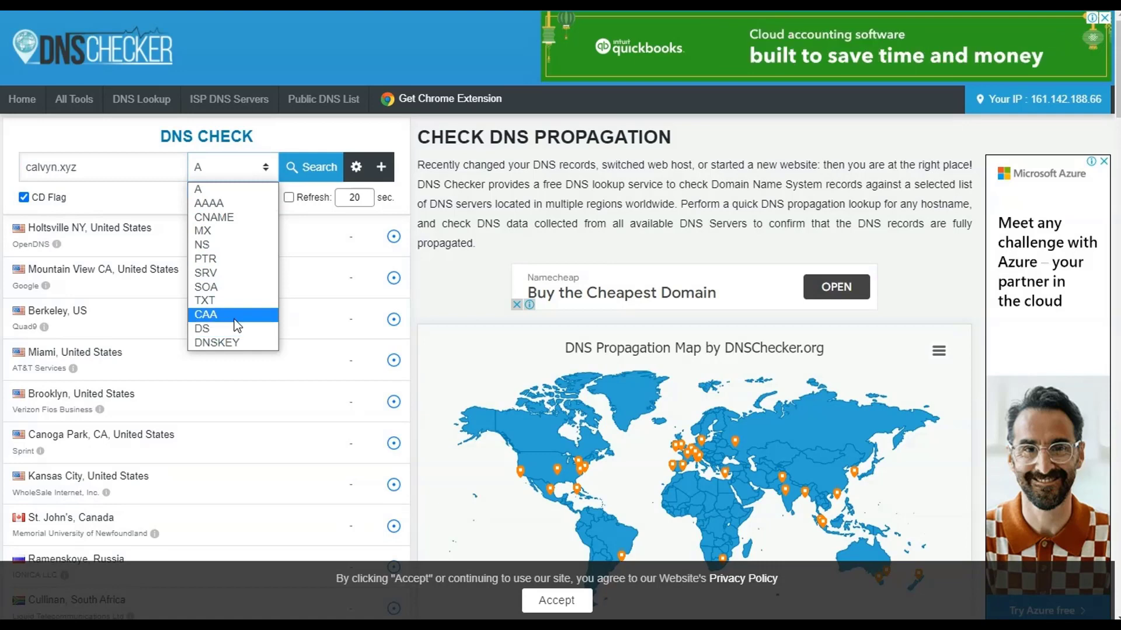
- Look up the NS records for calvyn.xyz and review the results across the listed DNS servers
left_click(232, 244)
left_click(313, 174)
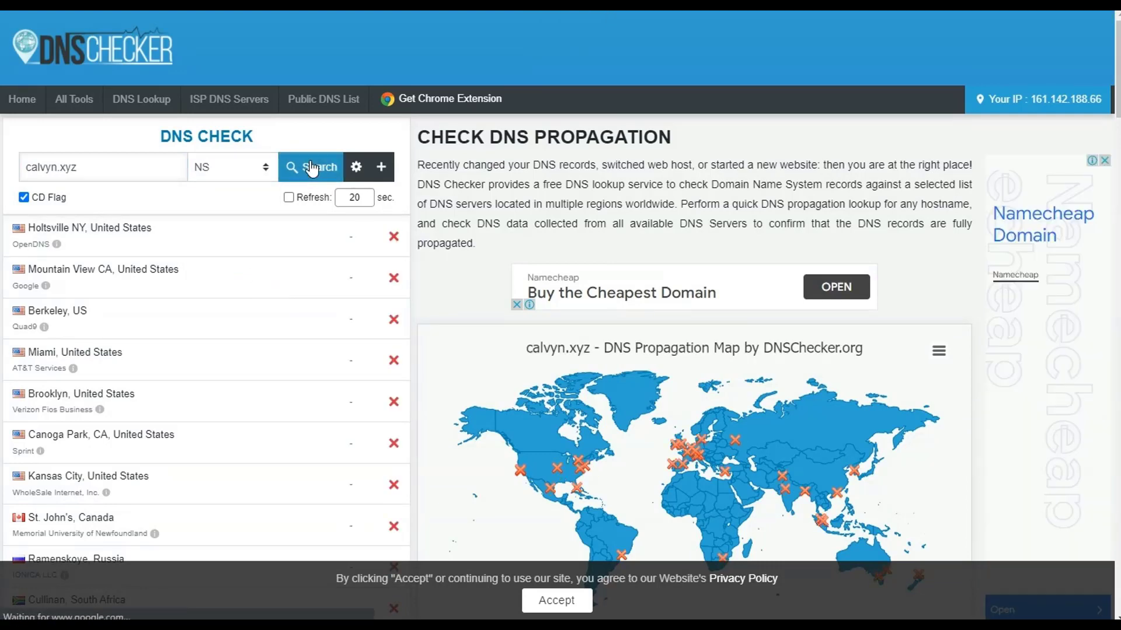
scroll(362, 254, "down", 5)
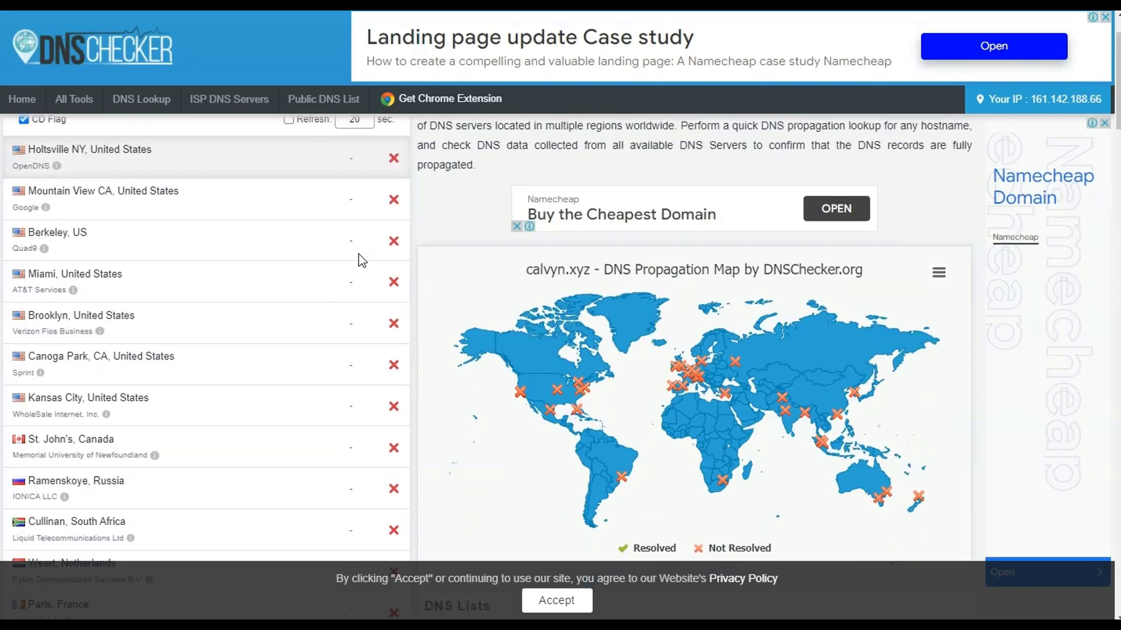
scroll(362, 263, "down", 10)
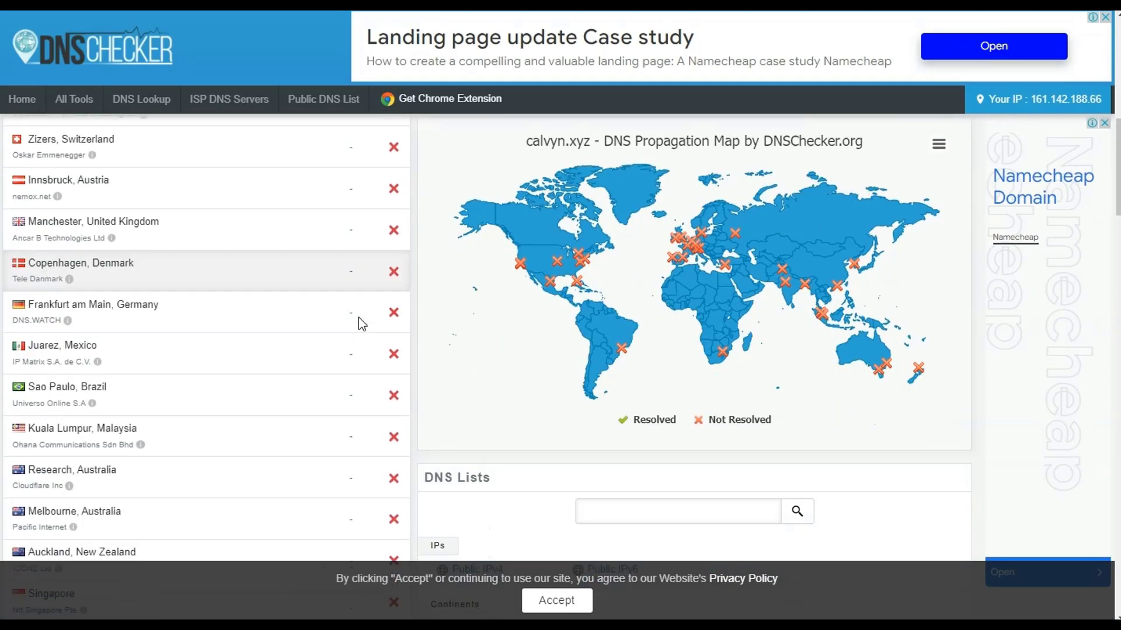
scroll(361, 356, "down", 2)
scroll(363, 347, "up", 15)
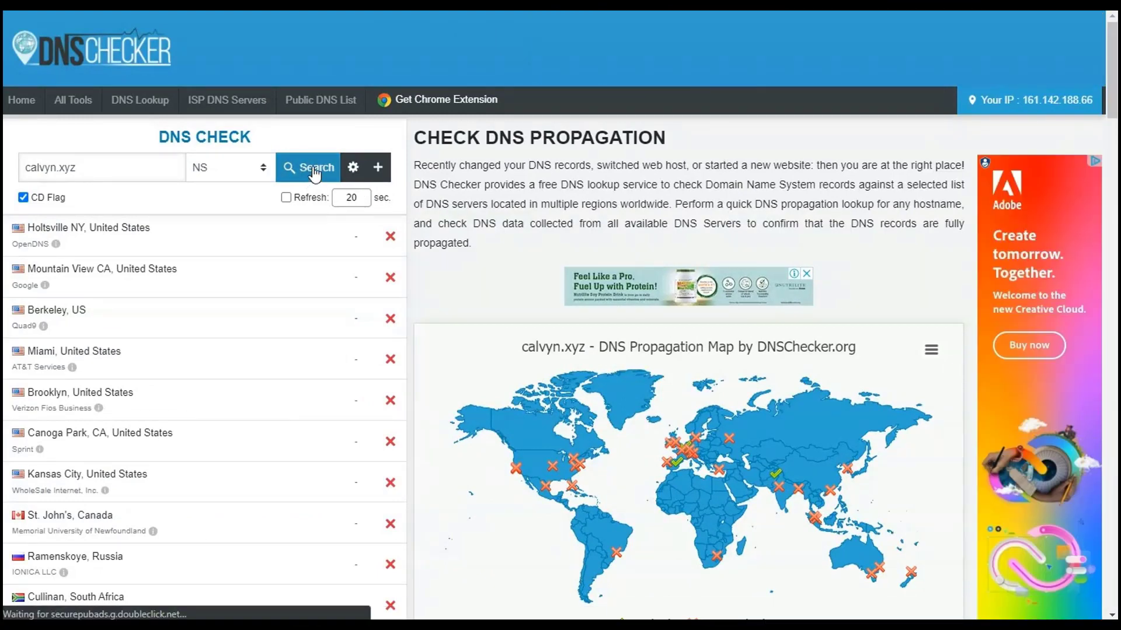
- Inspect the Portugal and Pakistan markers on the propagation map and check the server list for resolved name servers
mouse_move(669, 478)
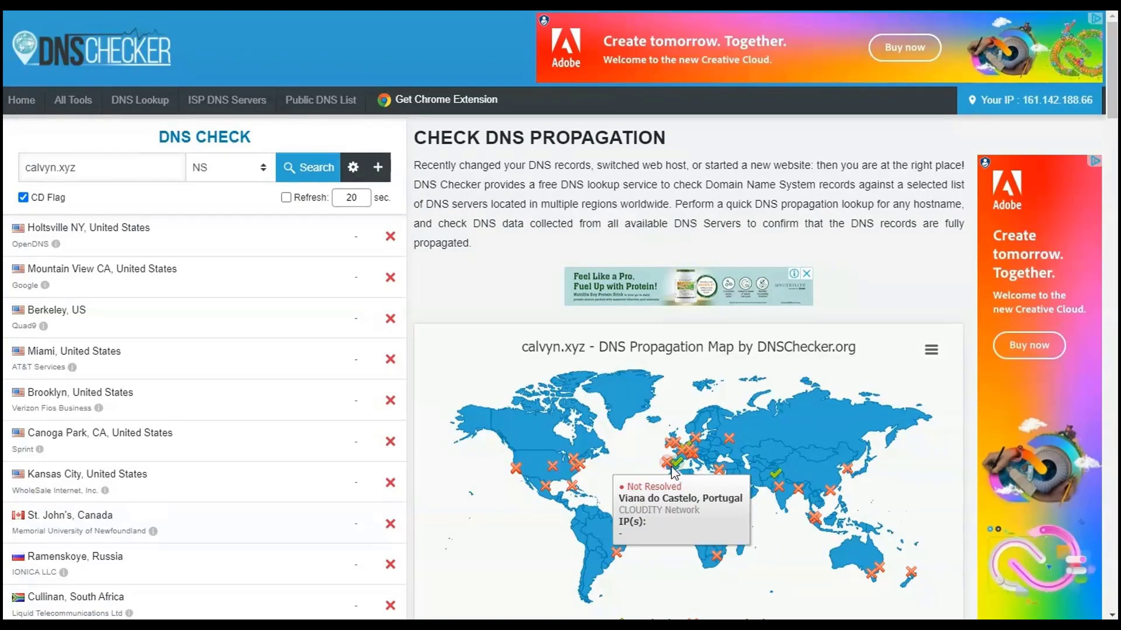
mouse_move(785, 476)
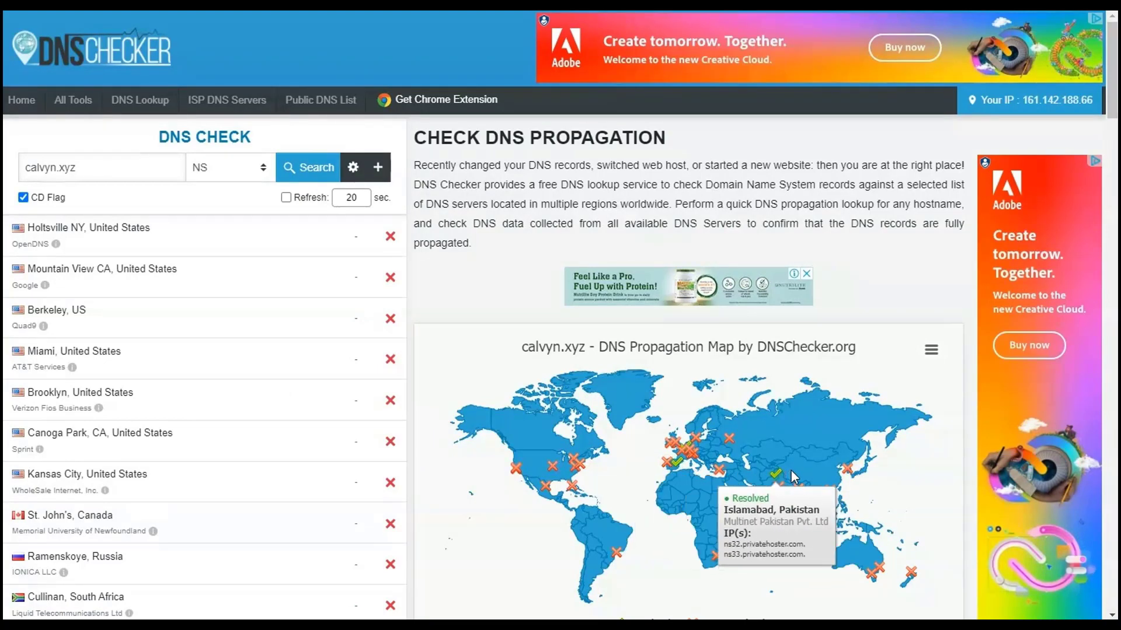
scroll(356, 270, "down", 5)
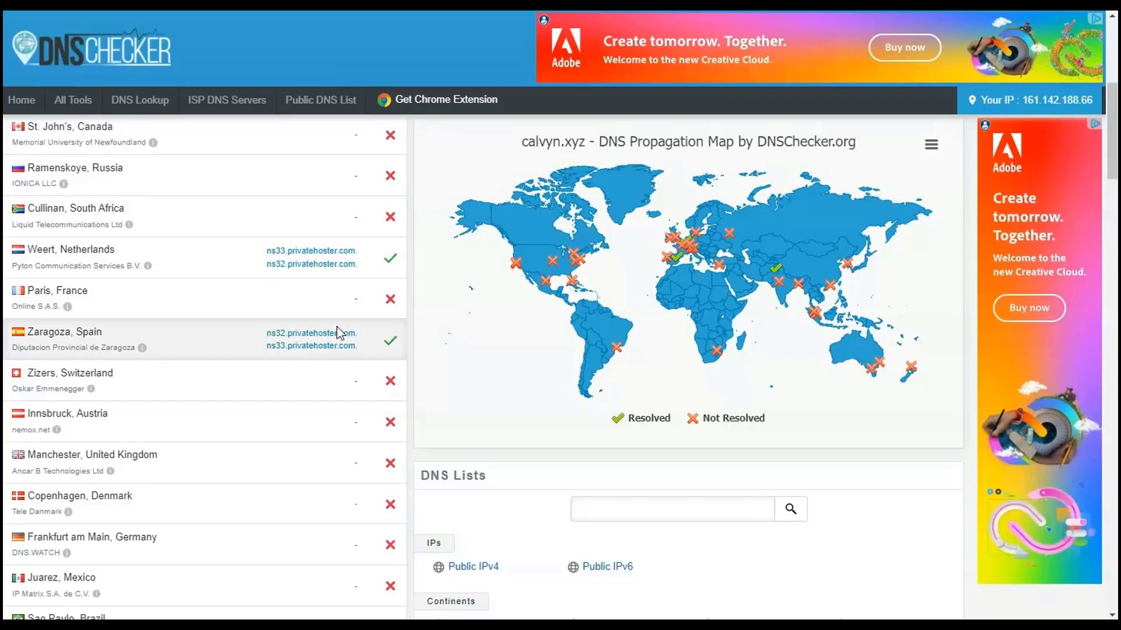
scroll(326, 372, "down", 5)
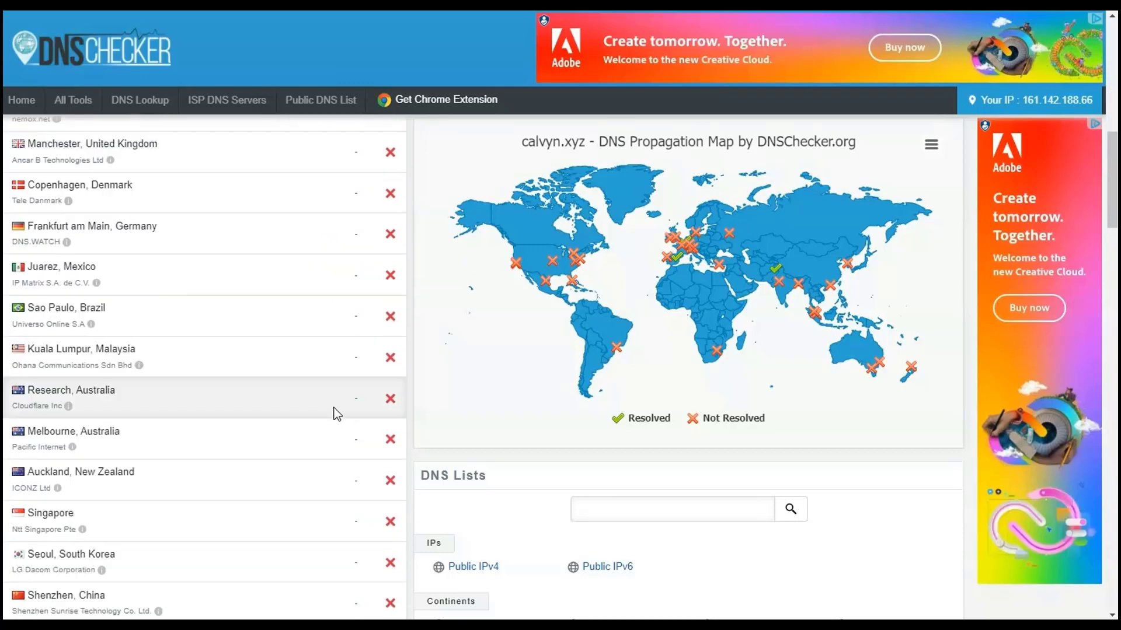
scroll(338, 416, "up", 10)
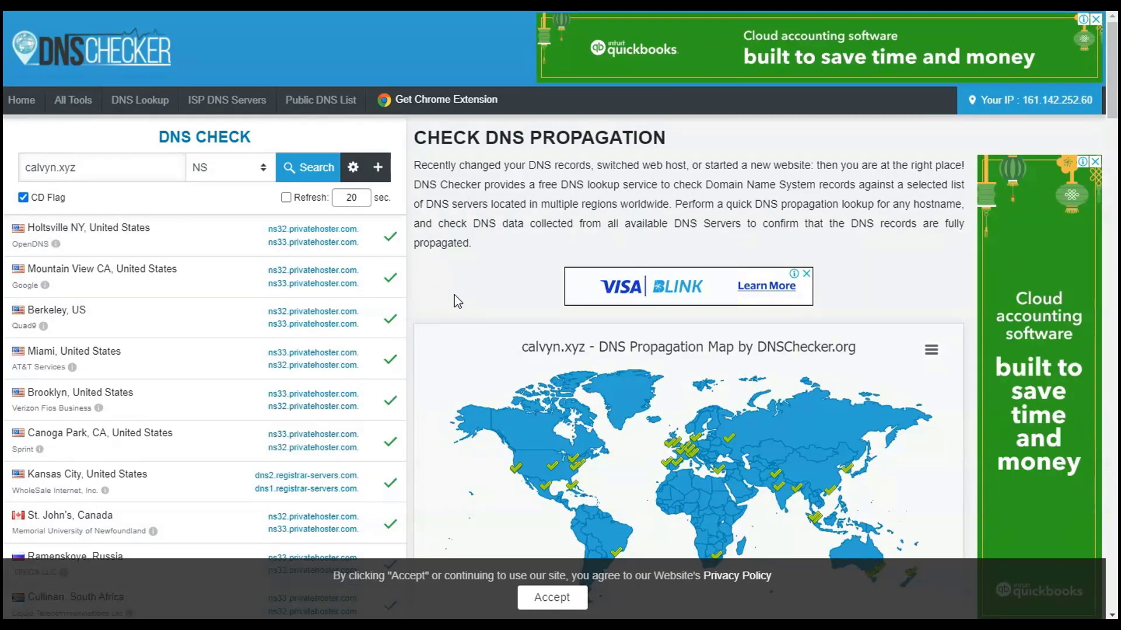
- Compare the name servers reported for calvyn.xyz at every location in the list and on the propagation map
scroll(371, 264, "down", 4)
scroll(370, 264, "down", 15)
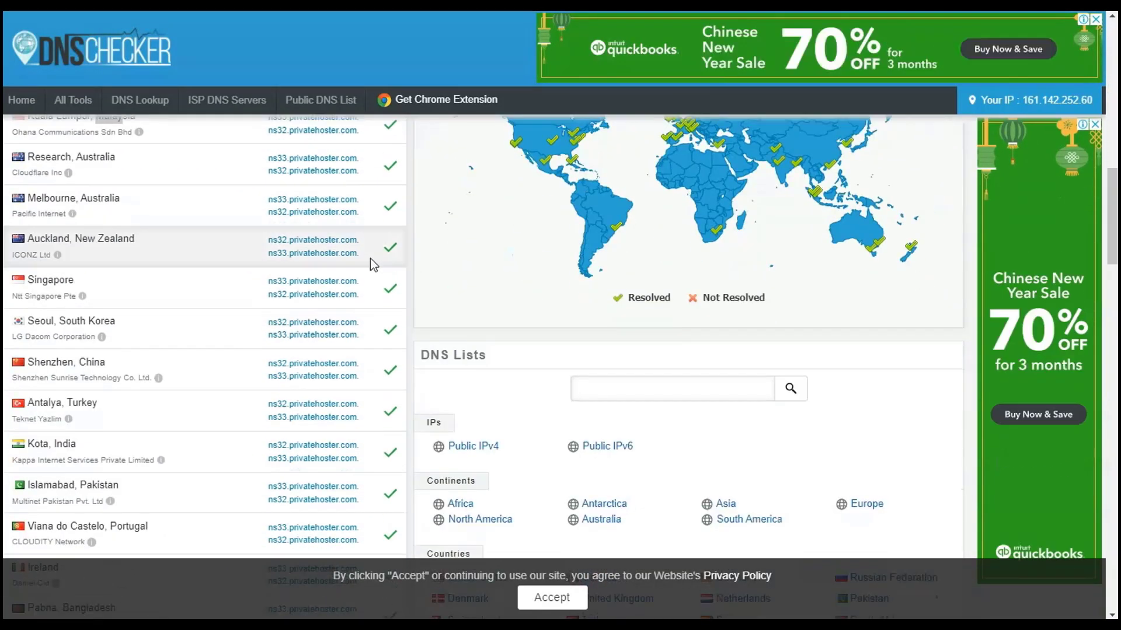
scroll(371, 258, "up", 5)
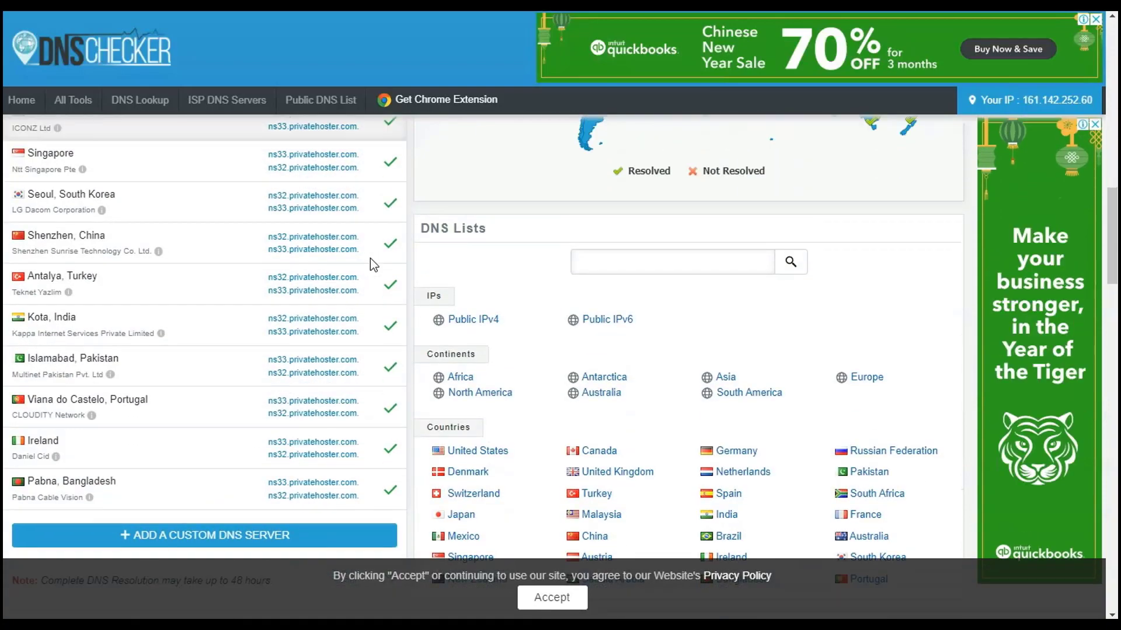
scroll(375, 264, "up", 1)
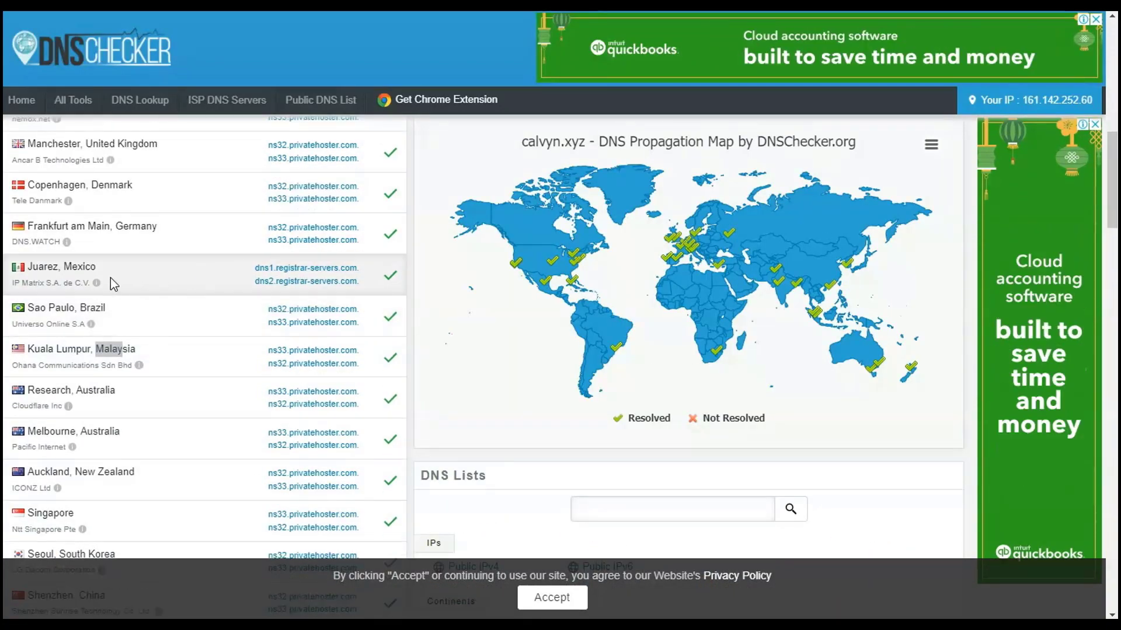
scroll(244, 290, "up", 3)
scroll(244, 290, "up", 6)
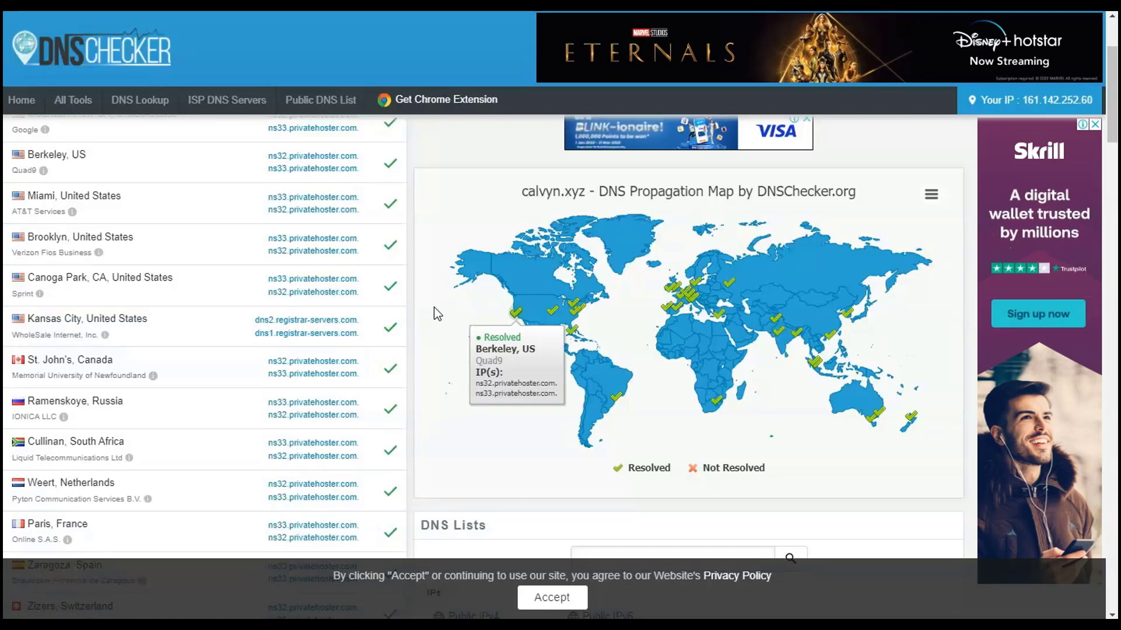
scroll(444, 300, "up", 3)
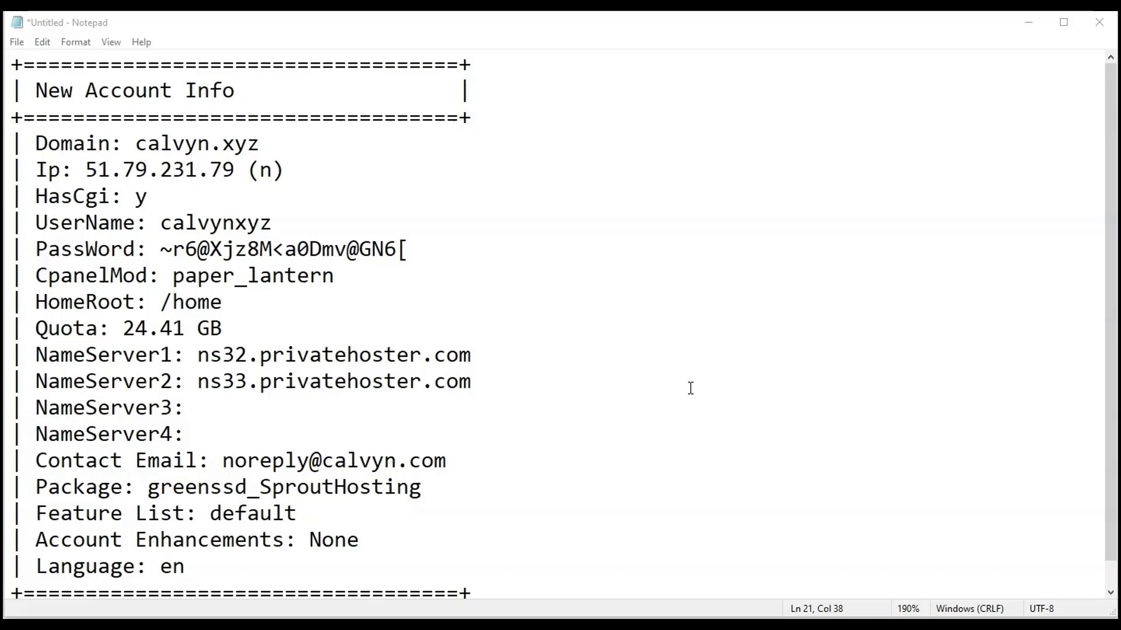
- Switch to Notepad and highlight the NameServer1 and NameServer2 lines in the new account info
left_click_drag(35, 356, 457, 380)
left_click(484, 384)
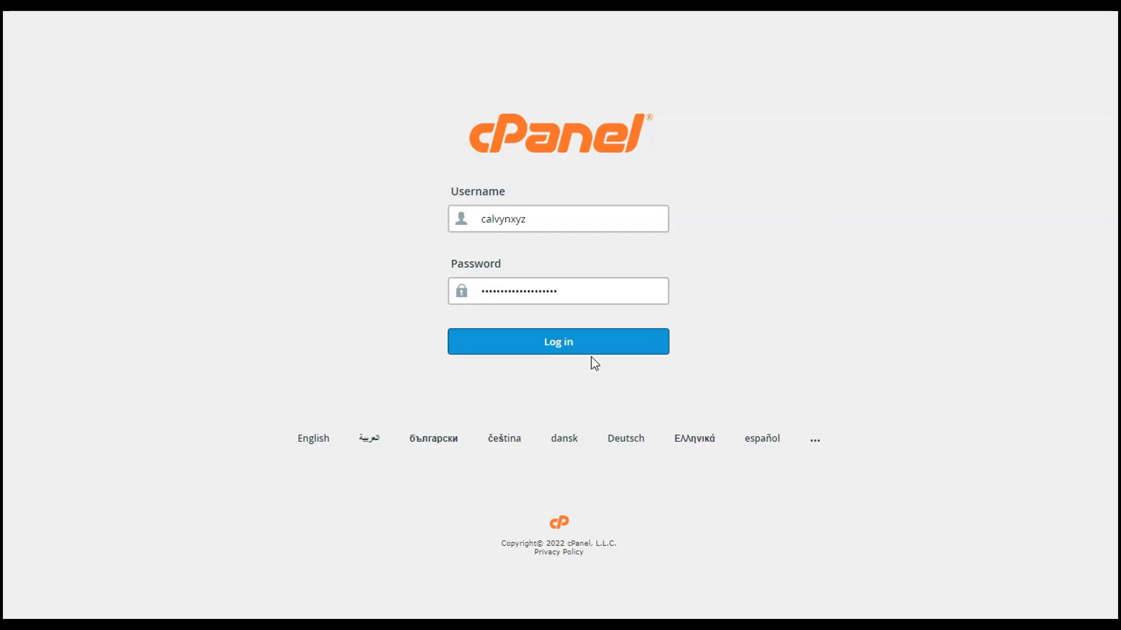
- Switch to cPanel, log in with the filled-in credentials and open the public_html folder in File Manager
left_click(560, 345)
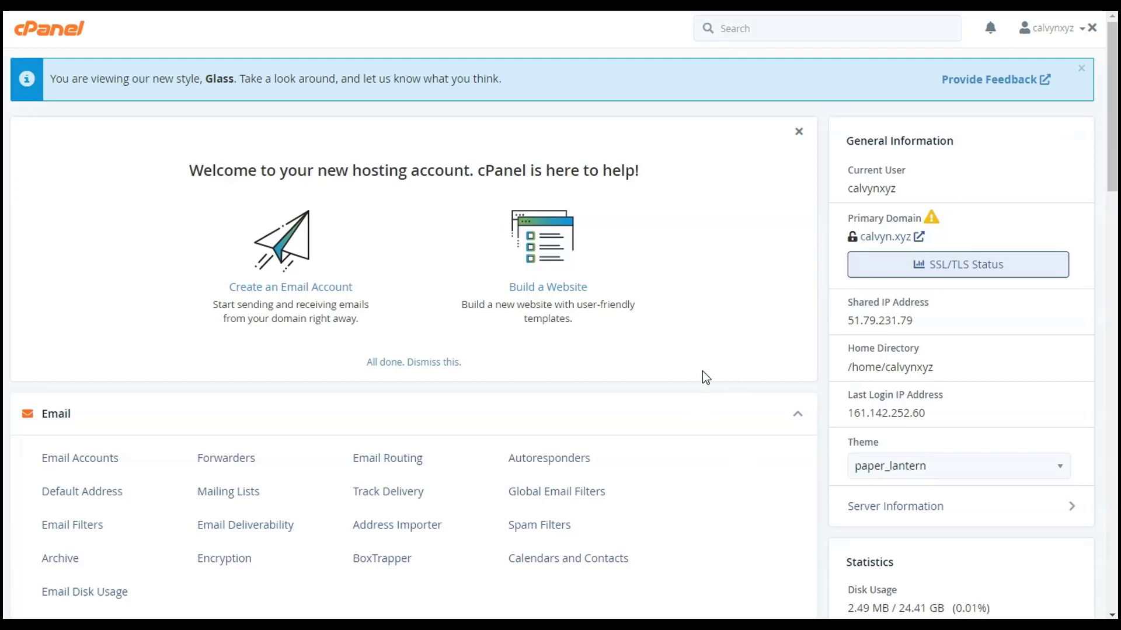
scroll(744, 384, "down", 5)
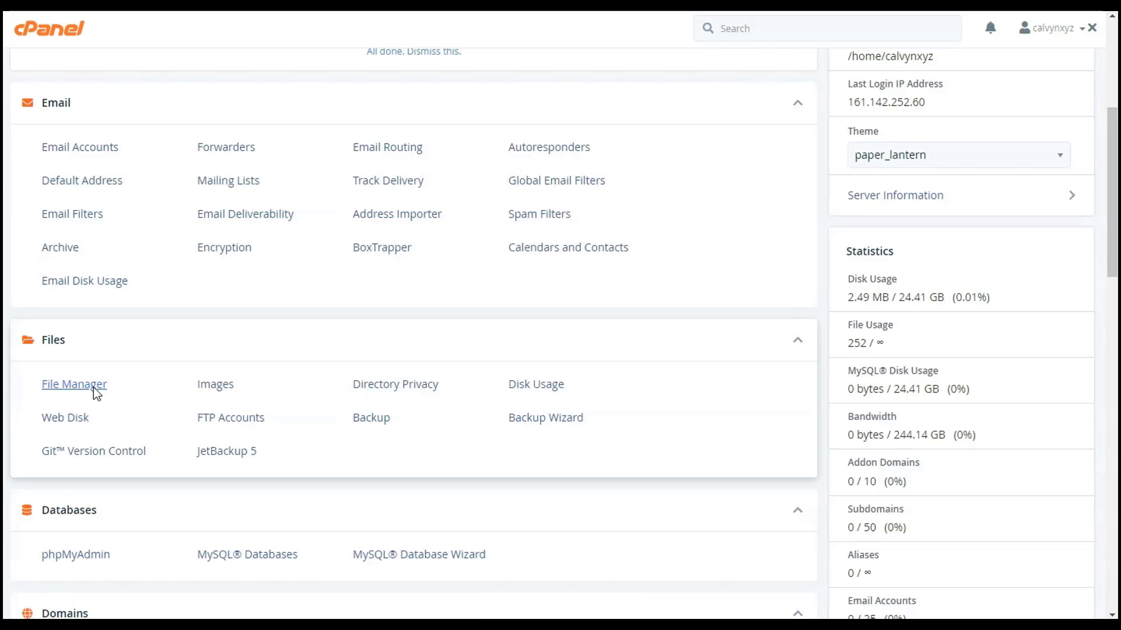
left_click(94, 388)
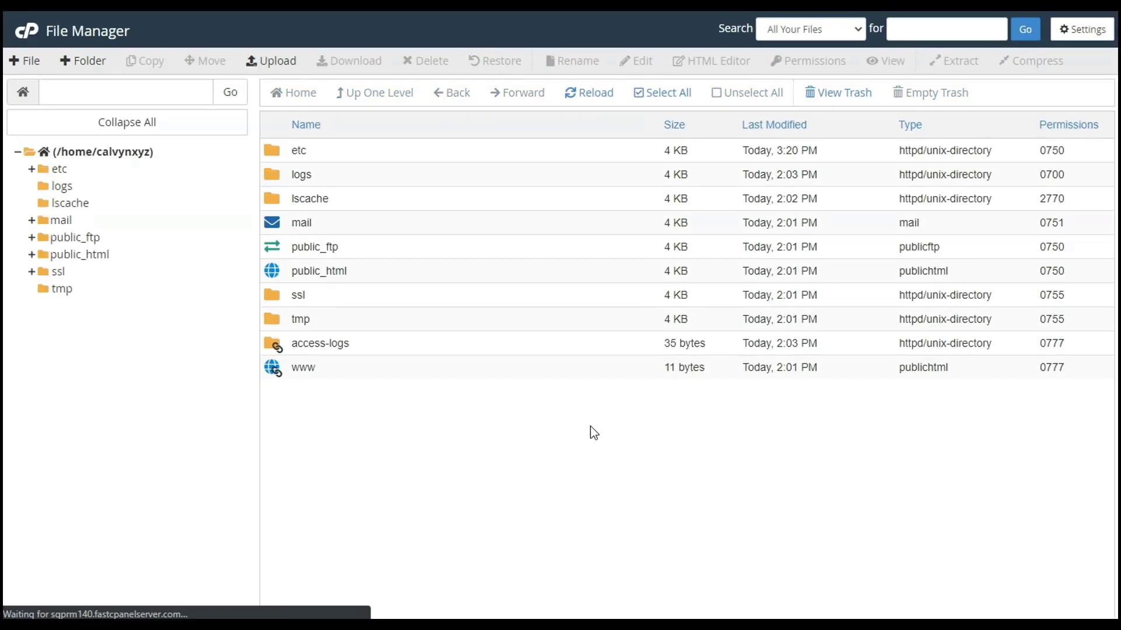
double_click(274, 272)
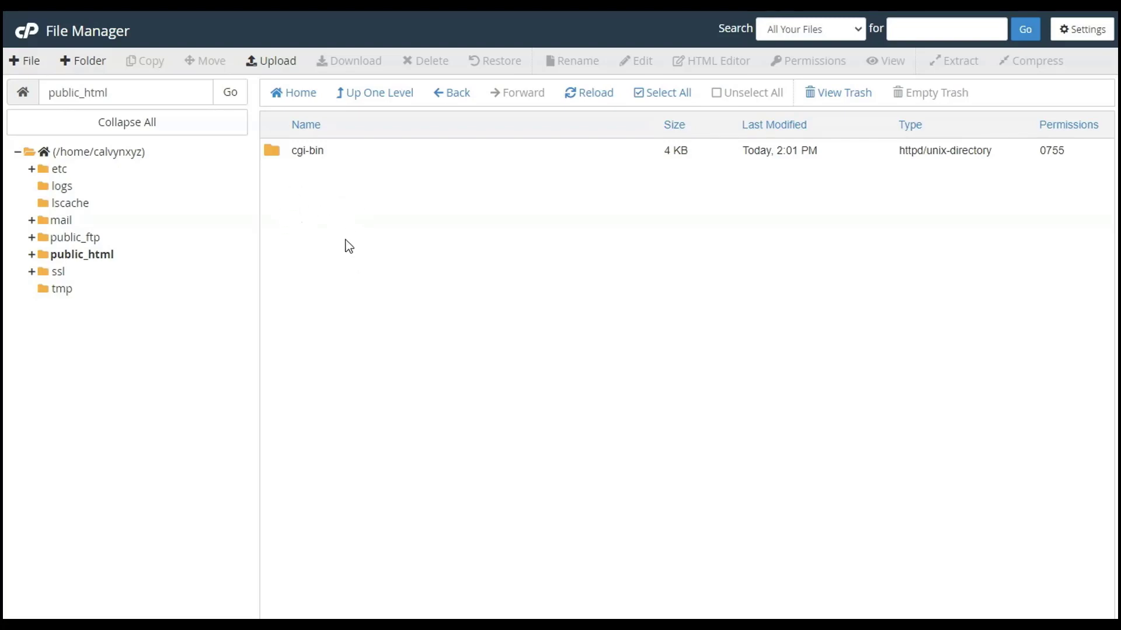
- Upload the index file from the Desktop's HTML folder to public_html and reload the folder's file list
left_click(767, 627)
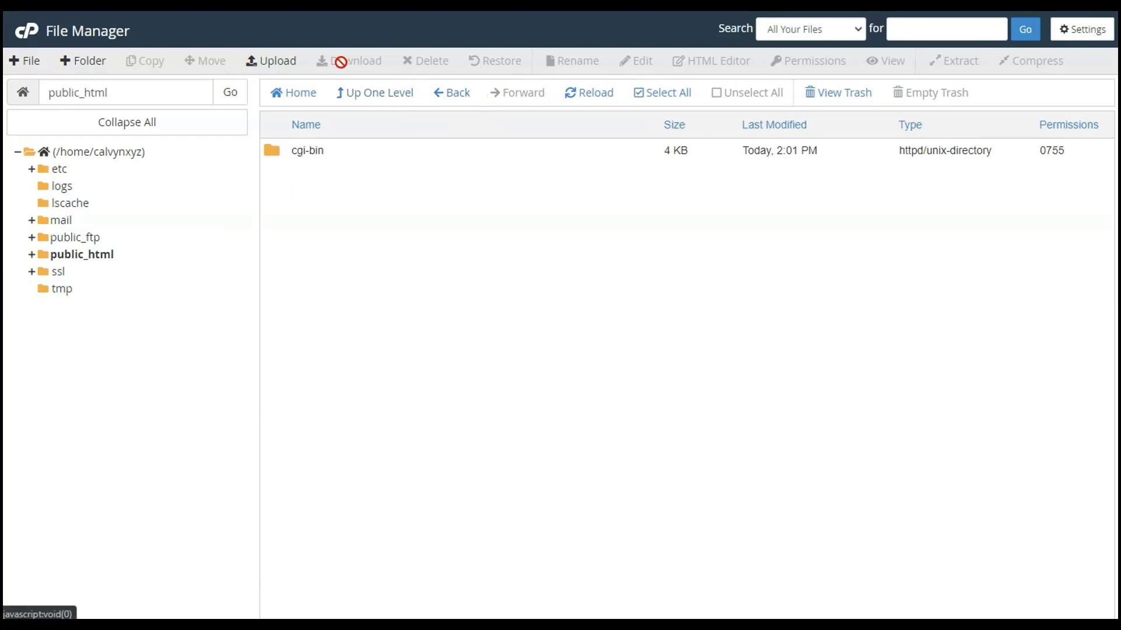
left_click(295, 65)
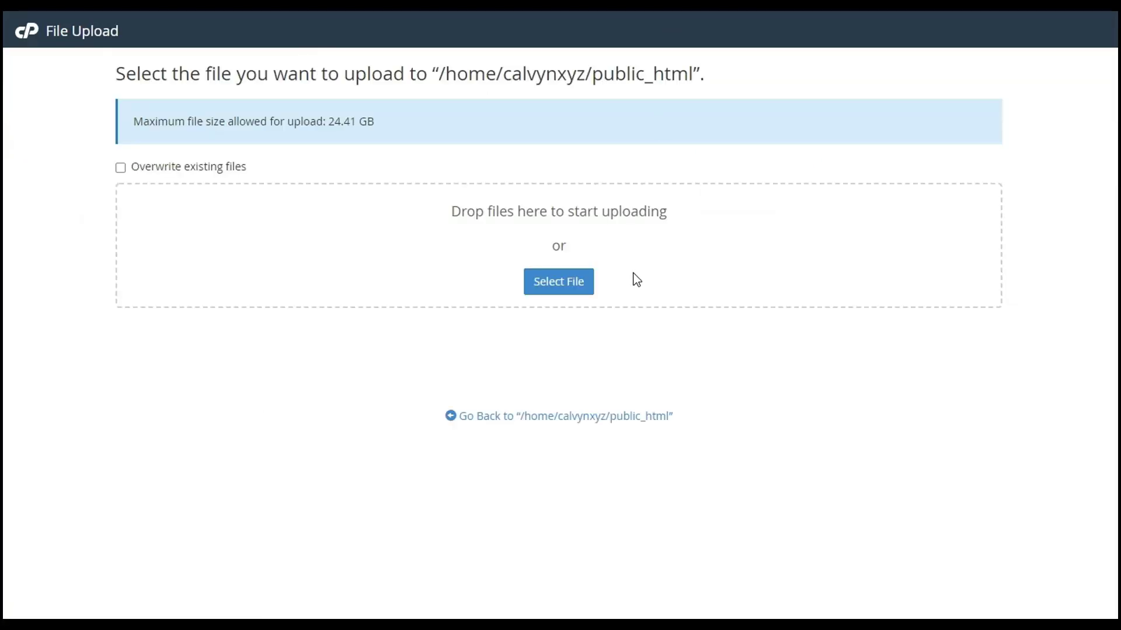
left_click(567, 286)
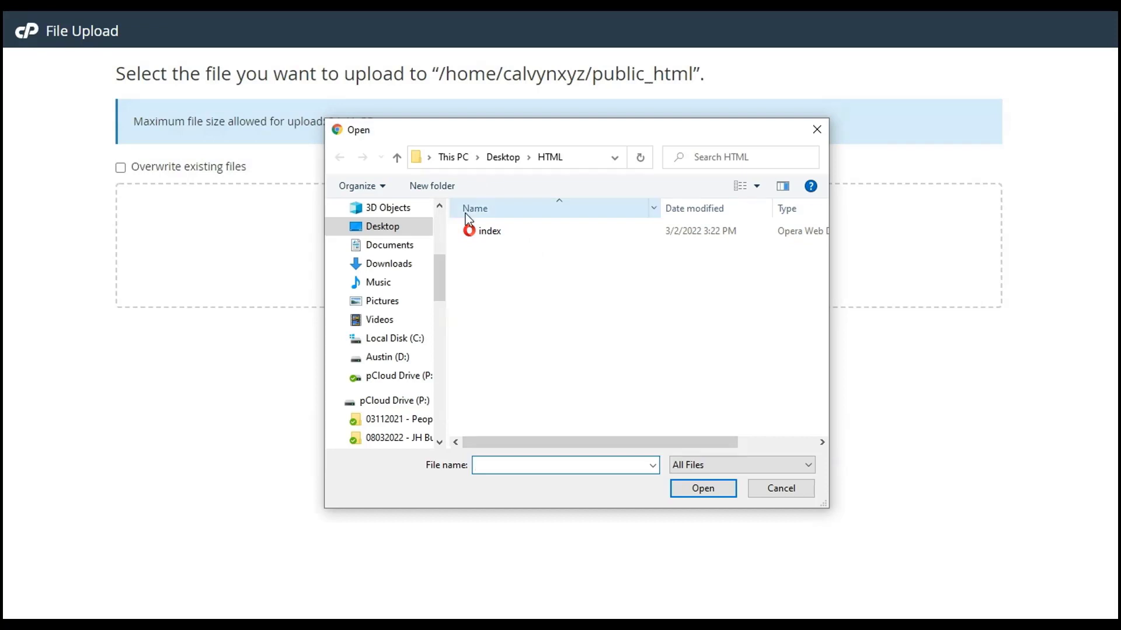
left_click(494, 231)
left_click(688, 490)
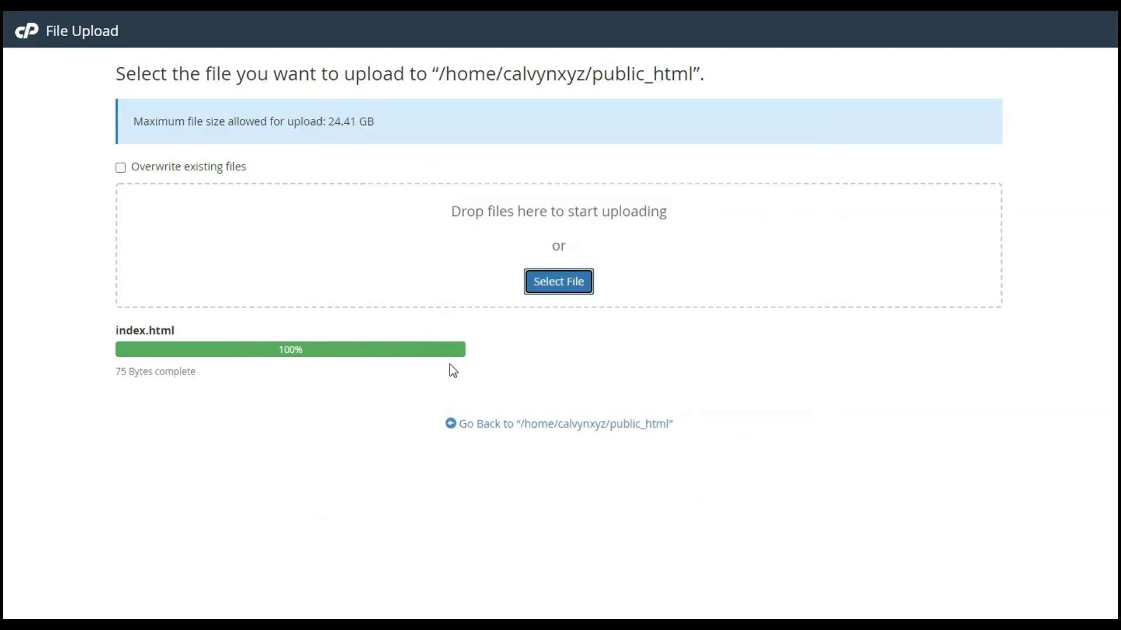
key("ctrl+w")
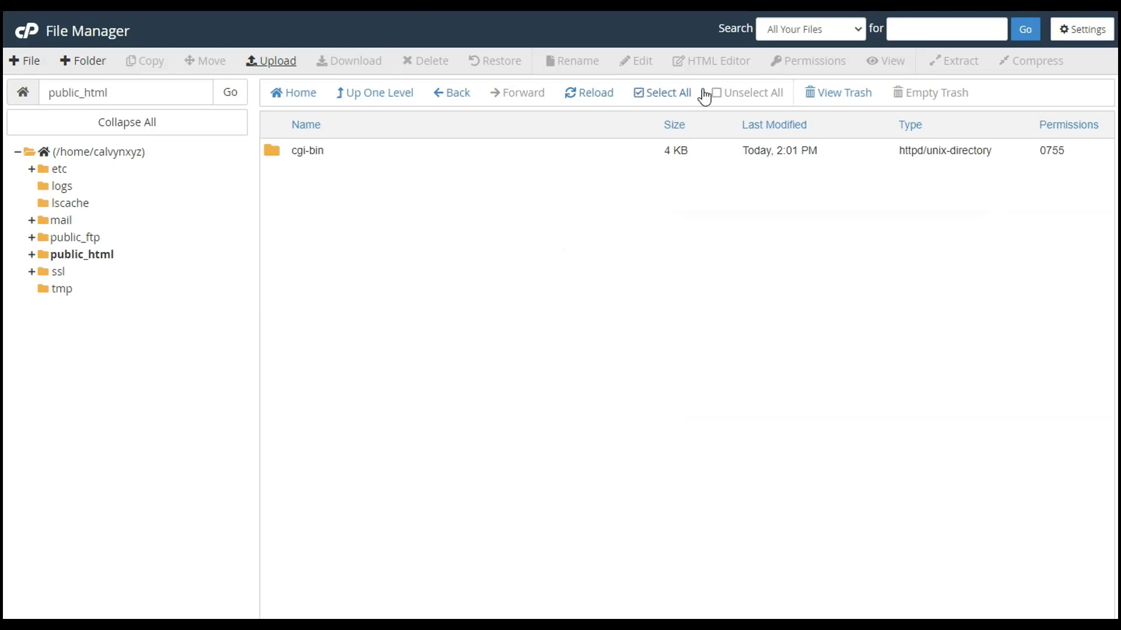
left_click(590, 103)
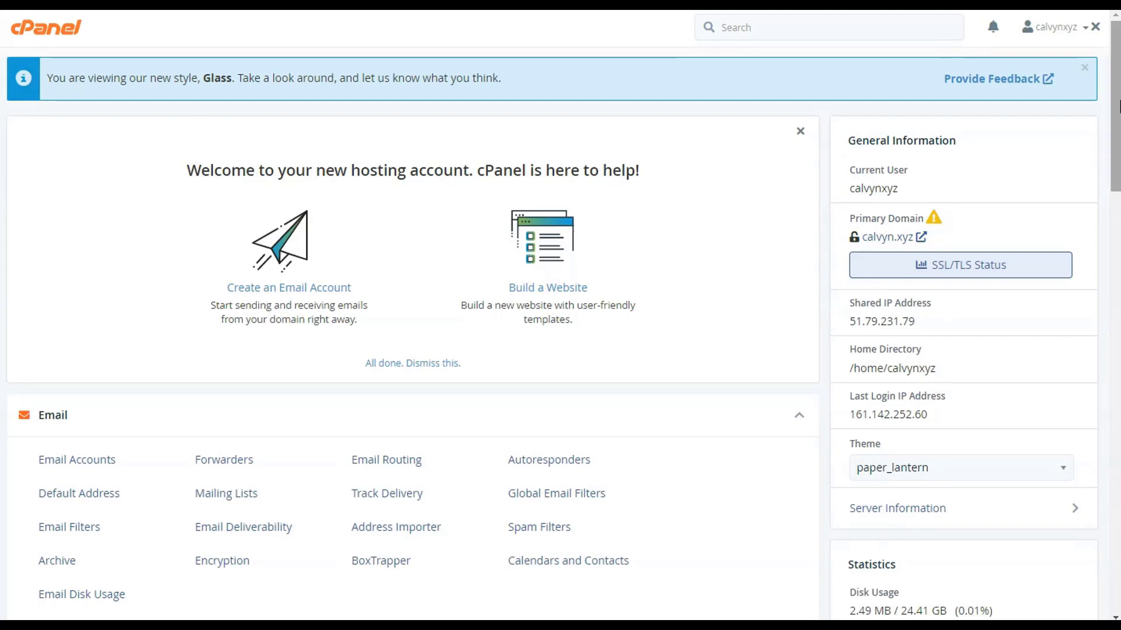
- Look through the tool sections of the cPanel dashboard from Email down to the Softaculous Apps Installer
left_click_drag(1118, 106, 1118, 129)
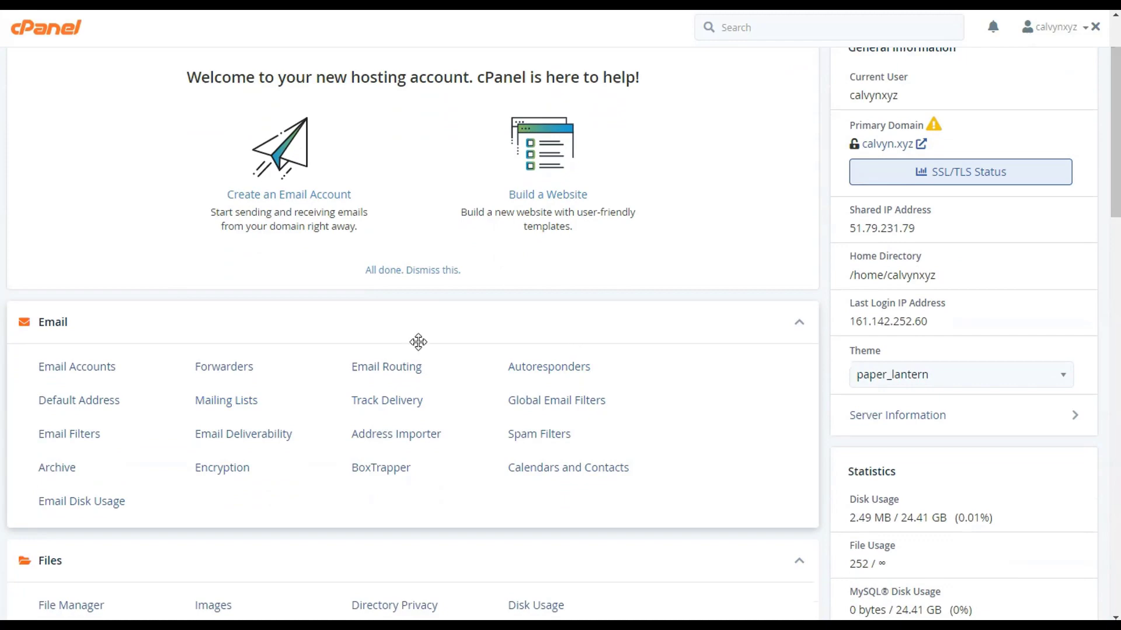
scroll(134, 330, "down", 4)
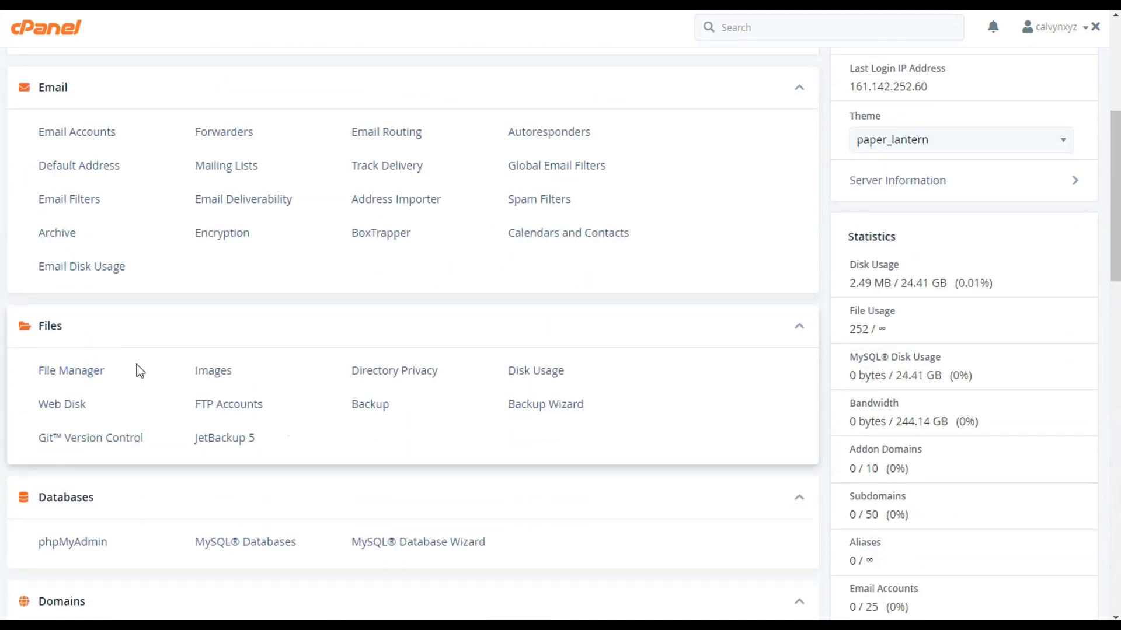
scroll(156, 389, "down", 4)
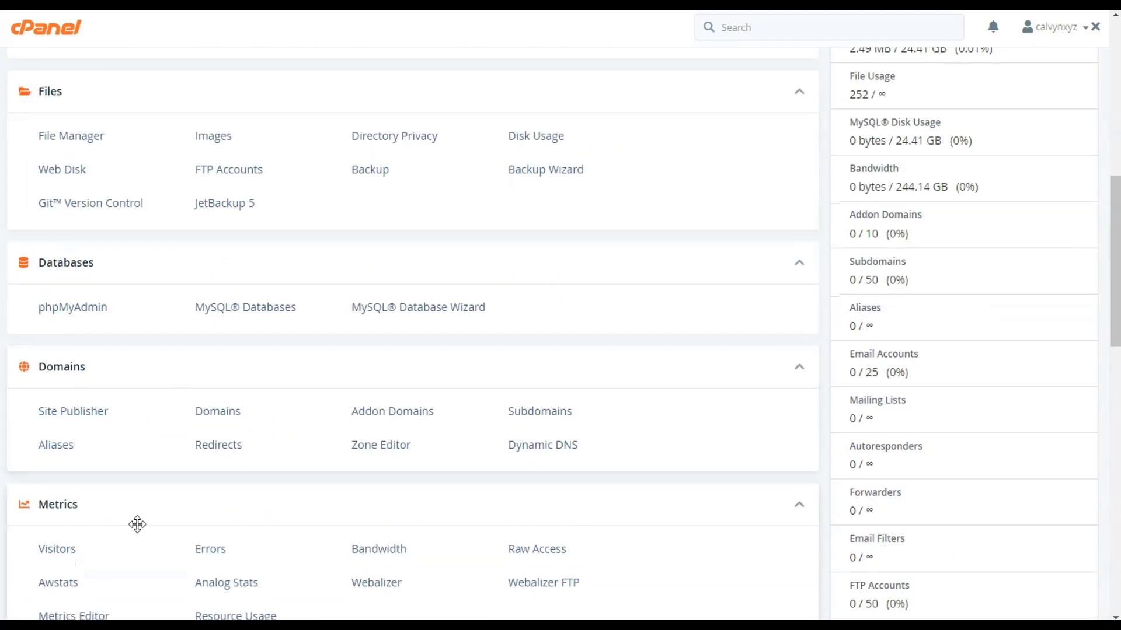
scroll(138, 523, "down", 5)
scroll(153, 442, "down", 11)
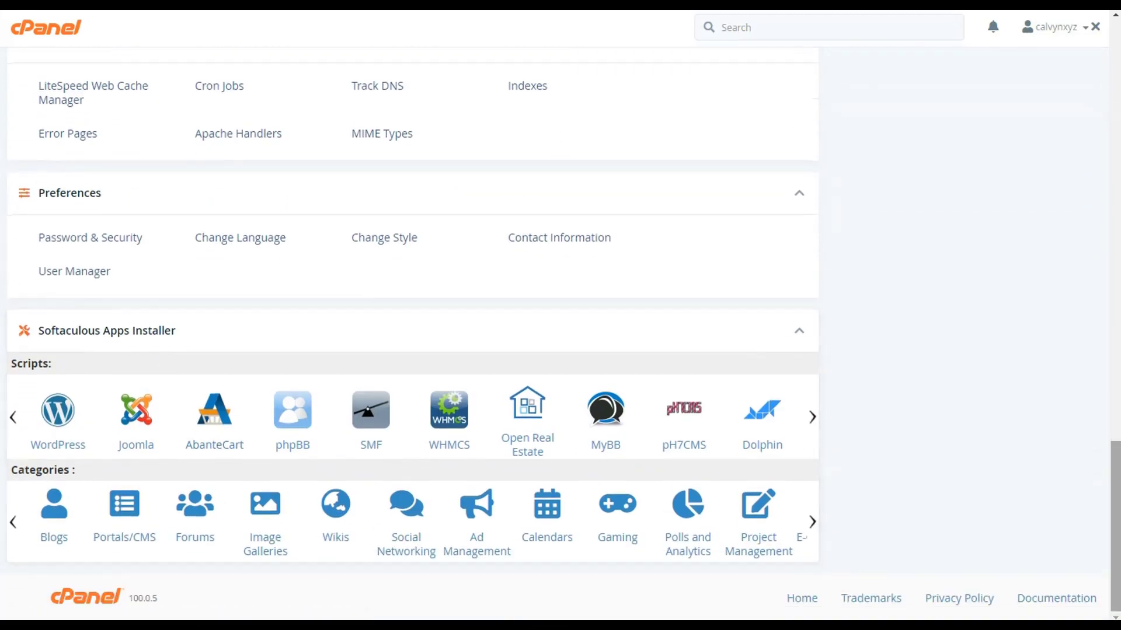
left_click_drag(1115, 513, 1116, 88)
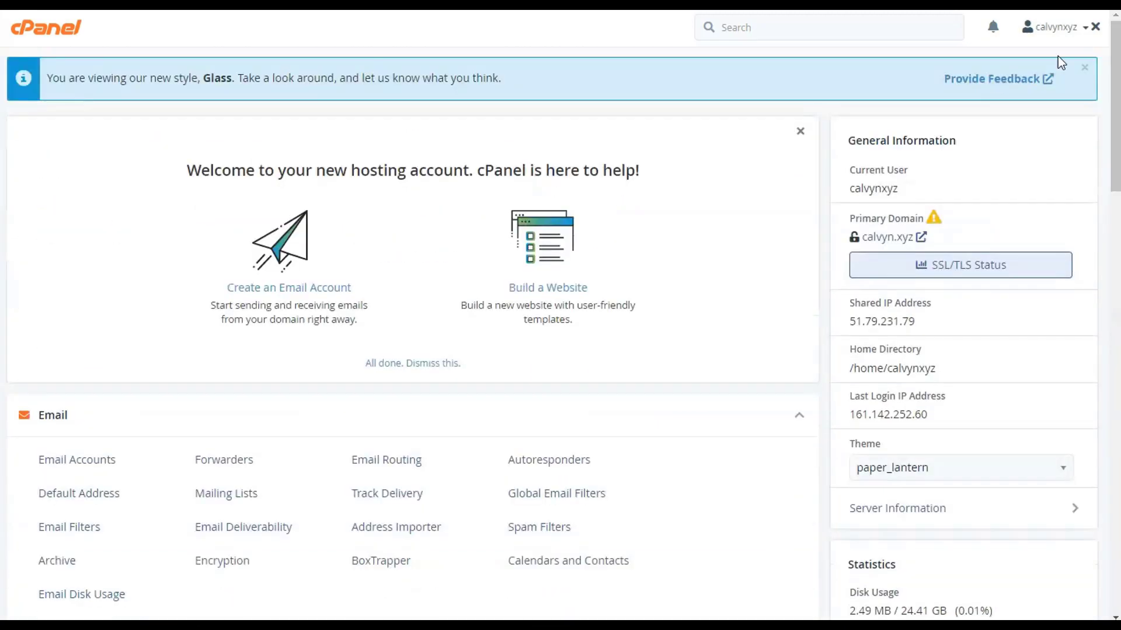